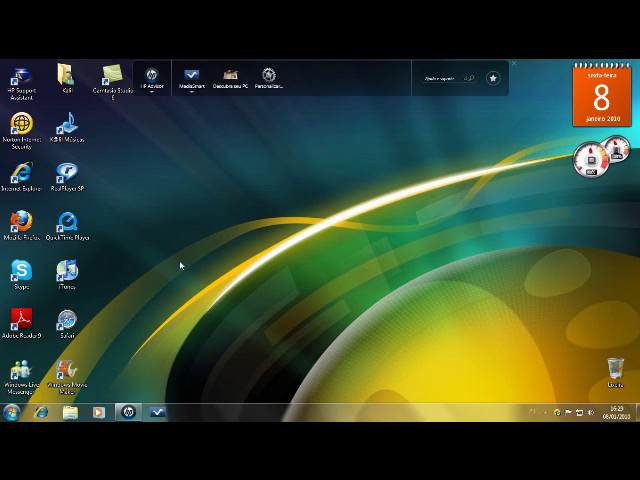
Step: Browse to the Music library via the Start menu and the Kaki folder, then close it
drag(170, 248, 280, 315)
click(10, 412)
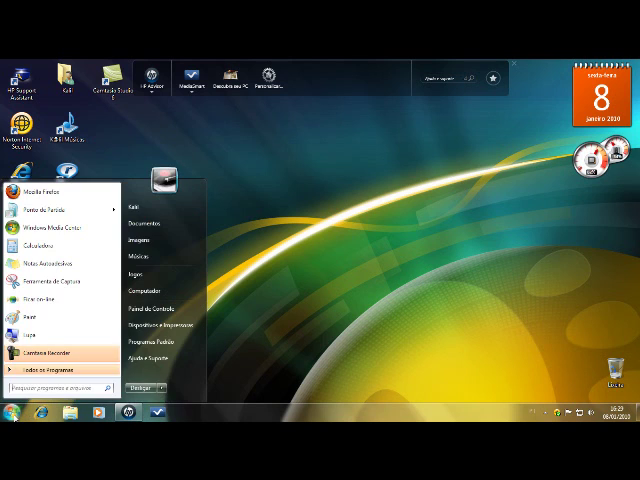
click(134, 207)
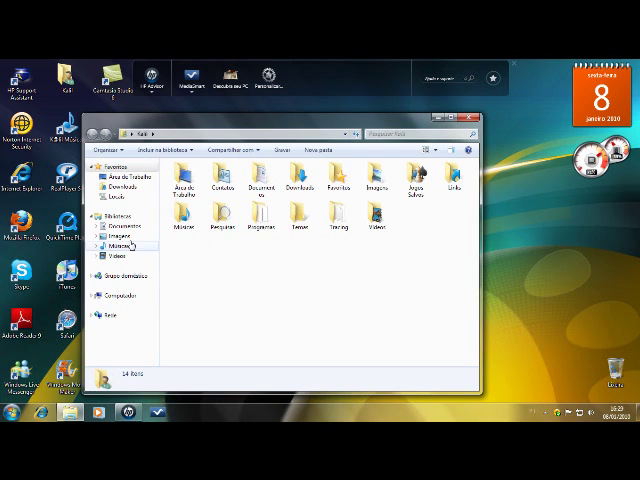
click(120, 246)
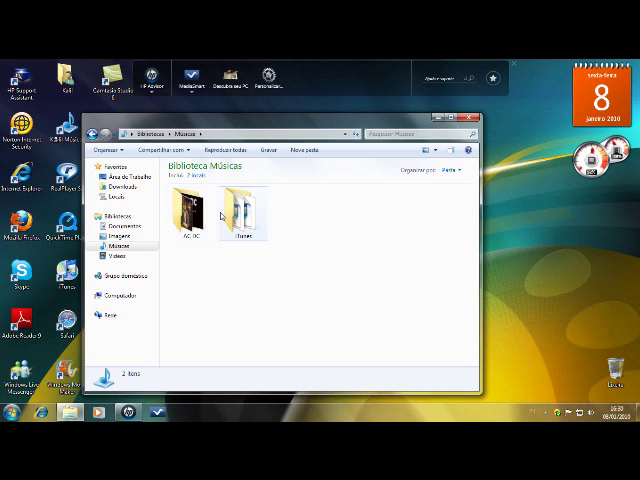
click(472, 119)
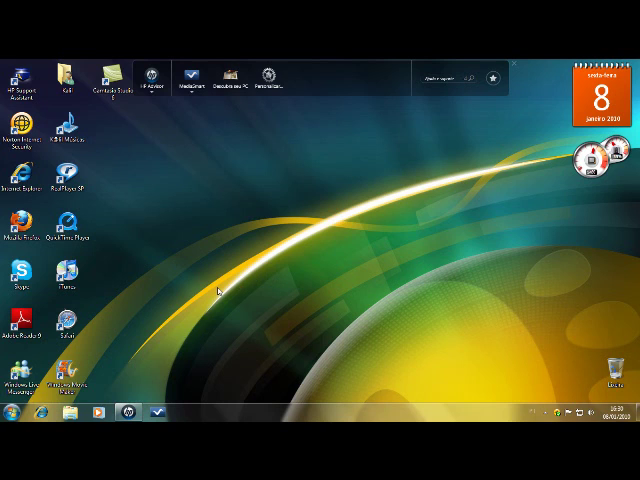
Step: Apply the abstract #2 theme through the desktop's Personalizar option
right_click(228, 176)
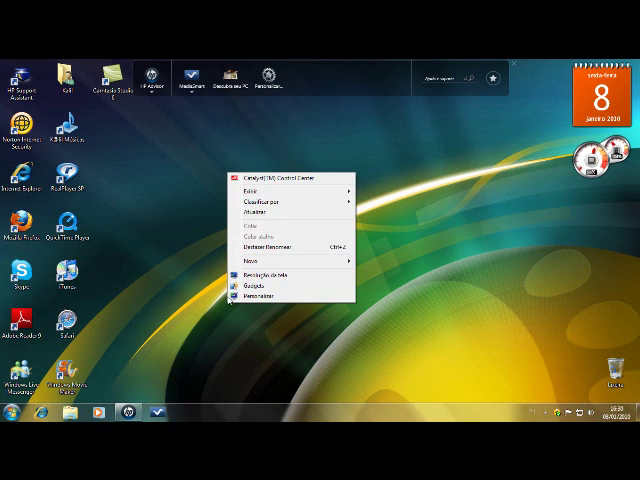
click(266, 298)
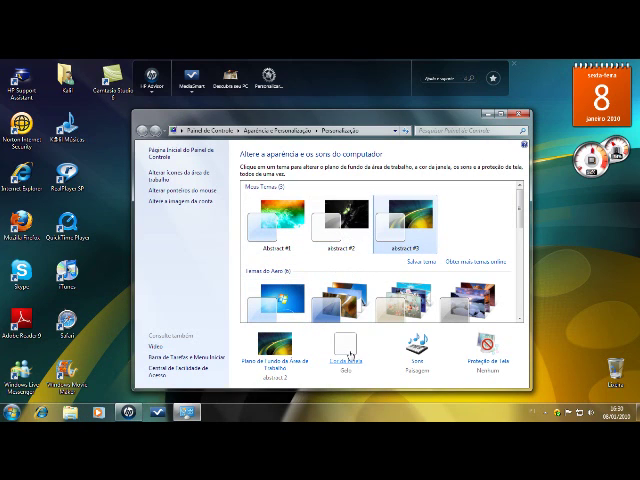
click(355, 235)
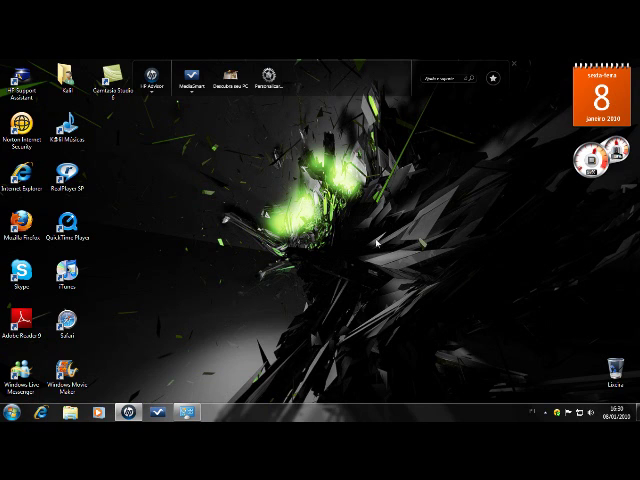
mouse_move(187, 411)
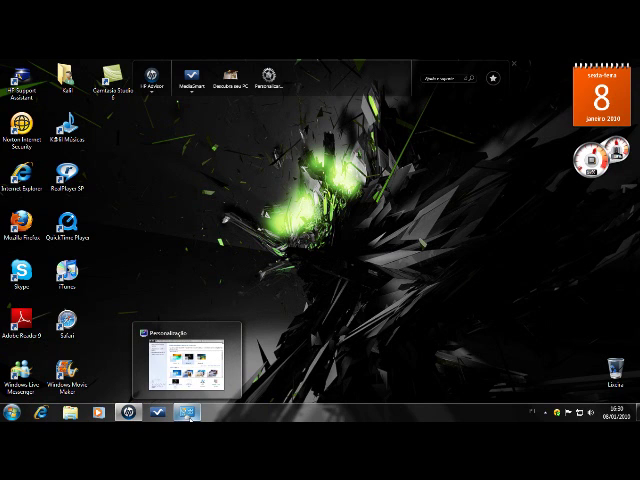
Step: Restore the Personalization window from the taskbar
click(187, 412)
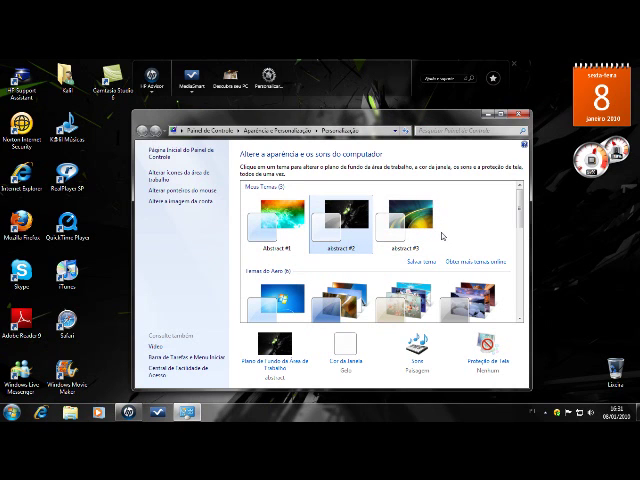
scroll(442, 236, down, 3)
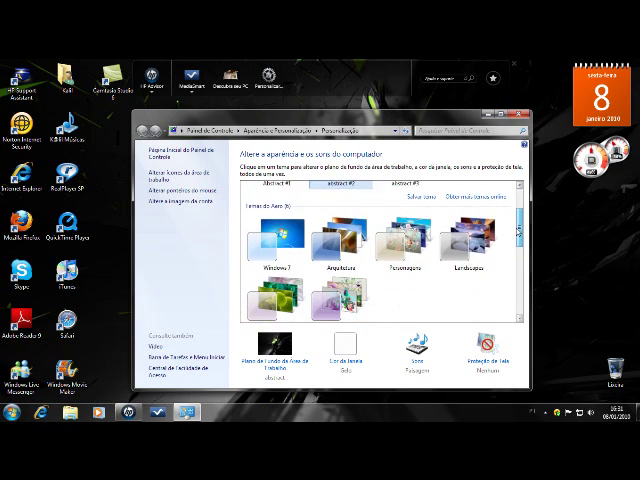
drag(518, 232, 518, 278)
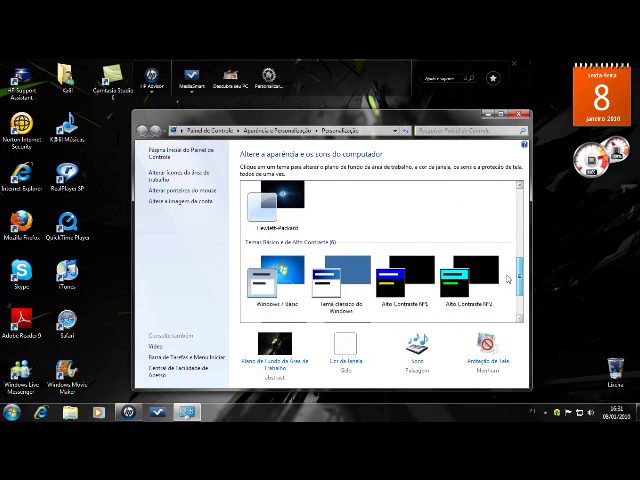
scroll(508, 278, up, 5)
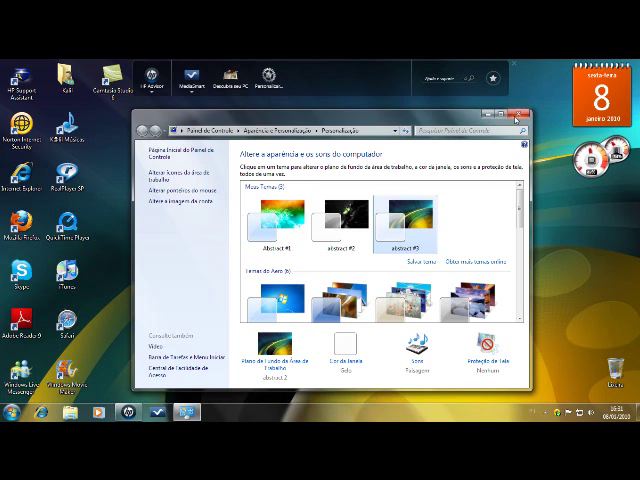
click(519, 116)
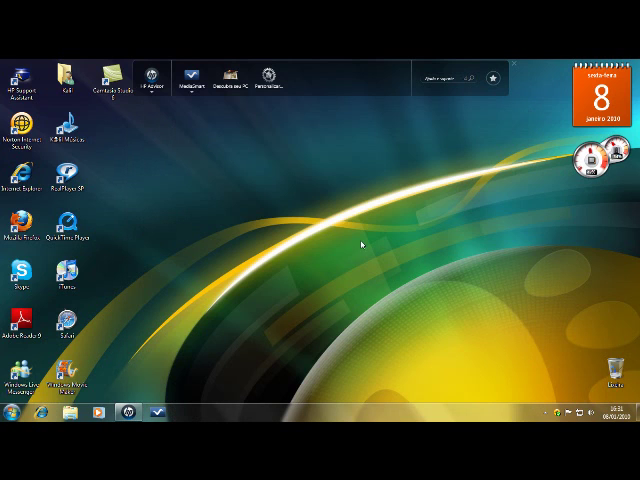
drag(382, 278, 417, 318)
drag(245, 205, 357, 312)
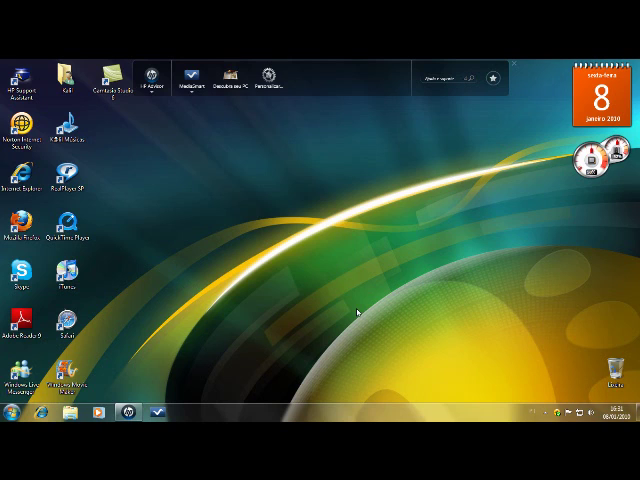